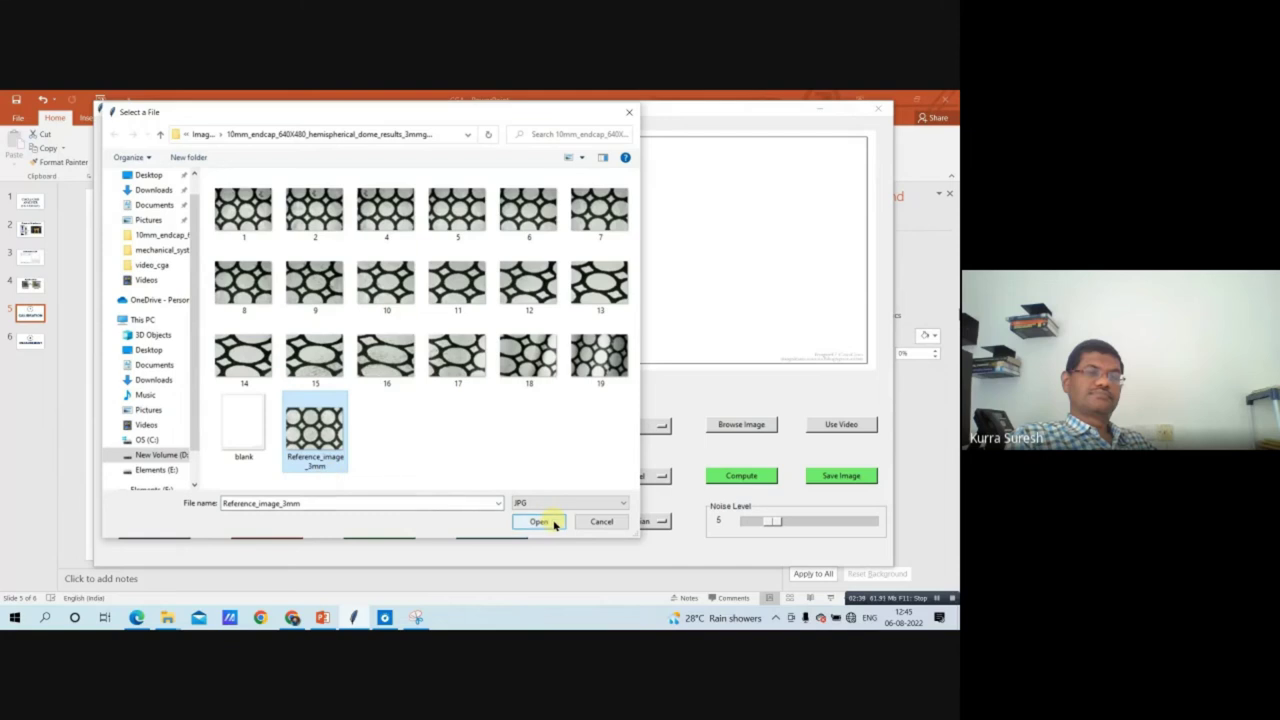
# Load the Reference_image_3mm picture and set the material to Steel and the mode to Median
pyautogui.click(540, 521)
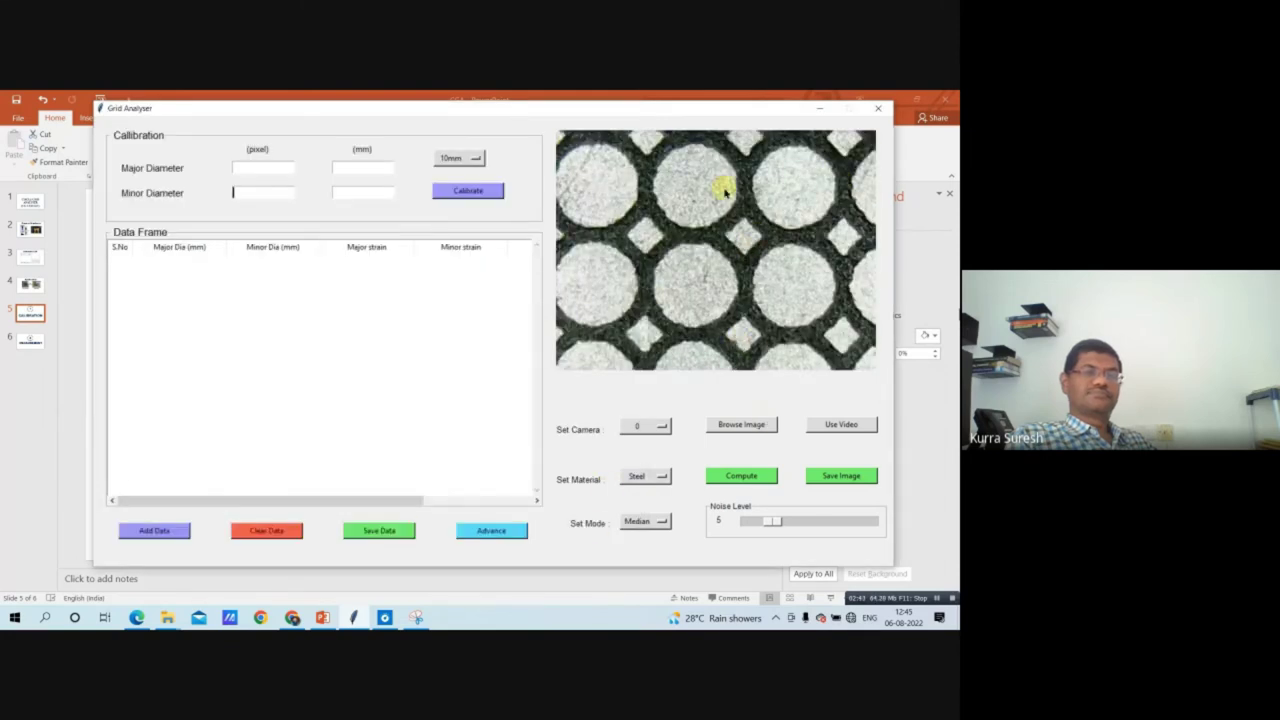
pyautogui.click(637, 477)
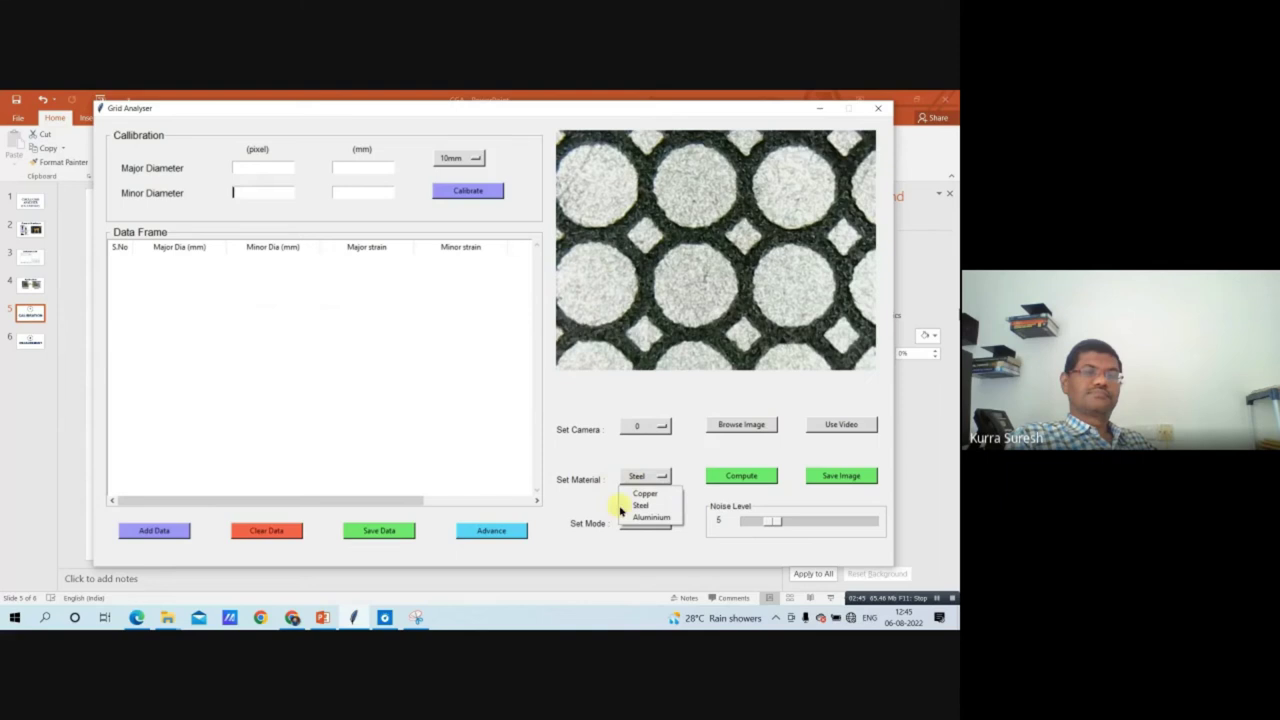
pyautogui.click(637, 506)
pyautogui.click(636, 523)
pyautogui.click(636, 541)
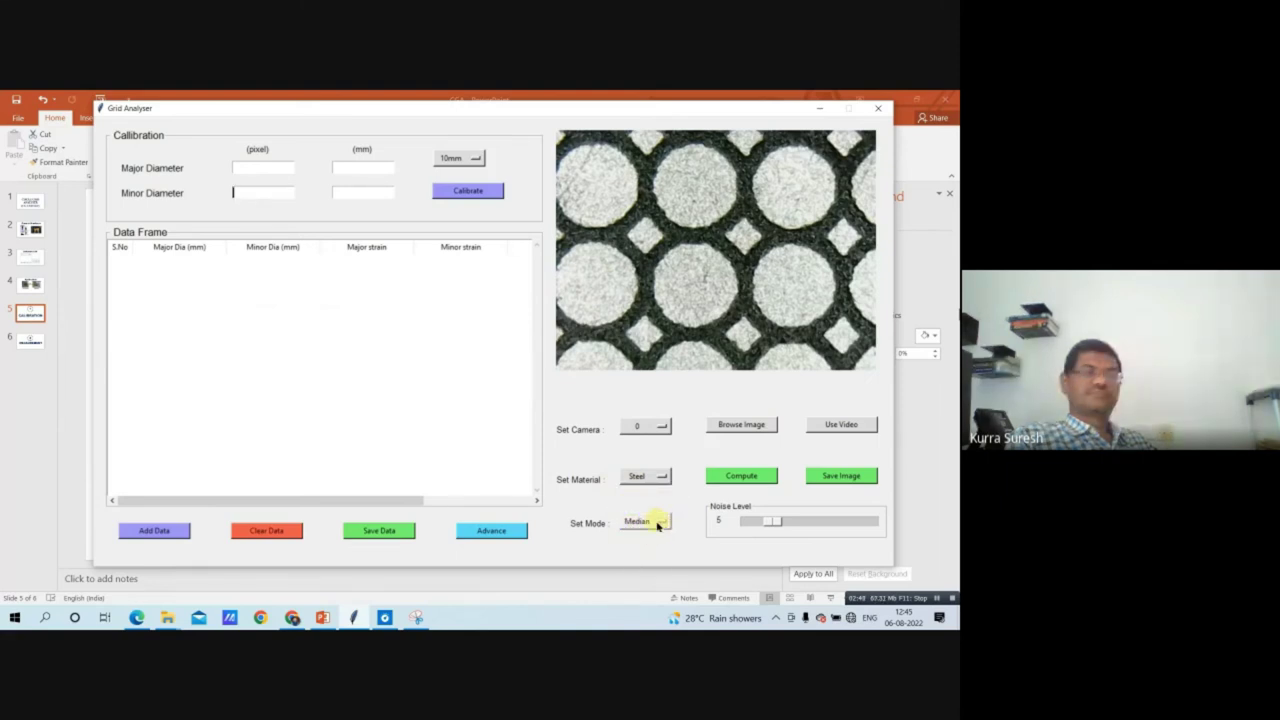
# Compute the reference circle's diameters and calibrate with both the major and minor diameter set to 3 mm
pyautogui.click(736, 479)
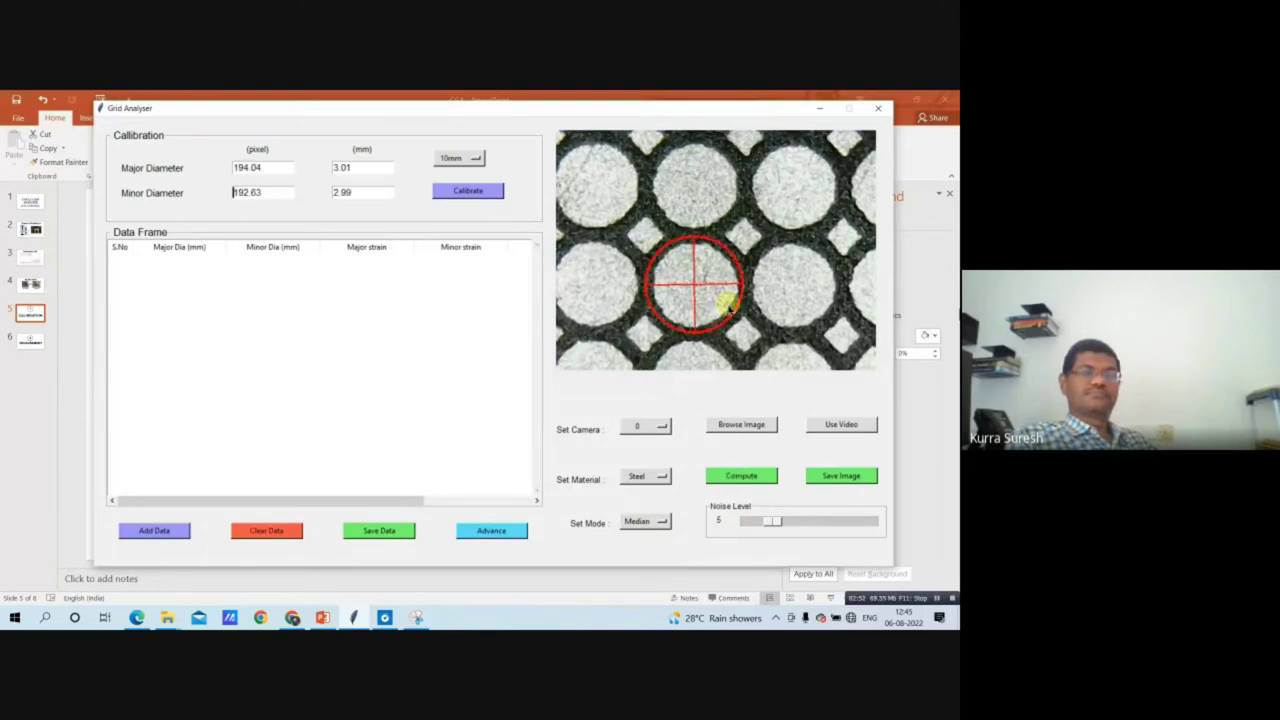
pyautogui.doubleClick(342, 168)
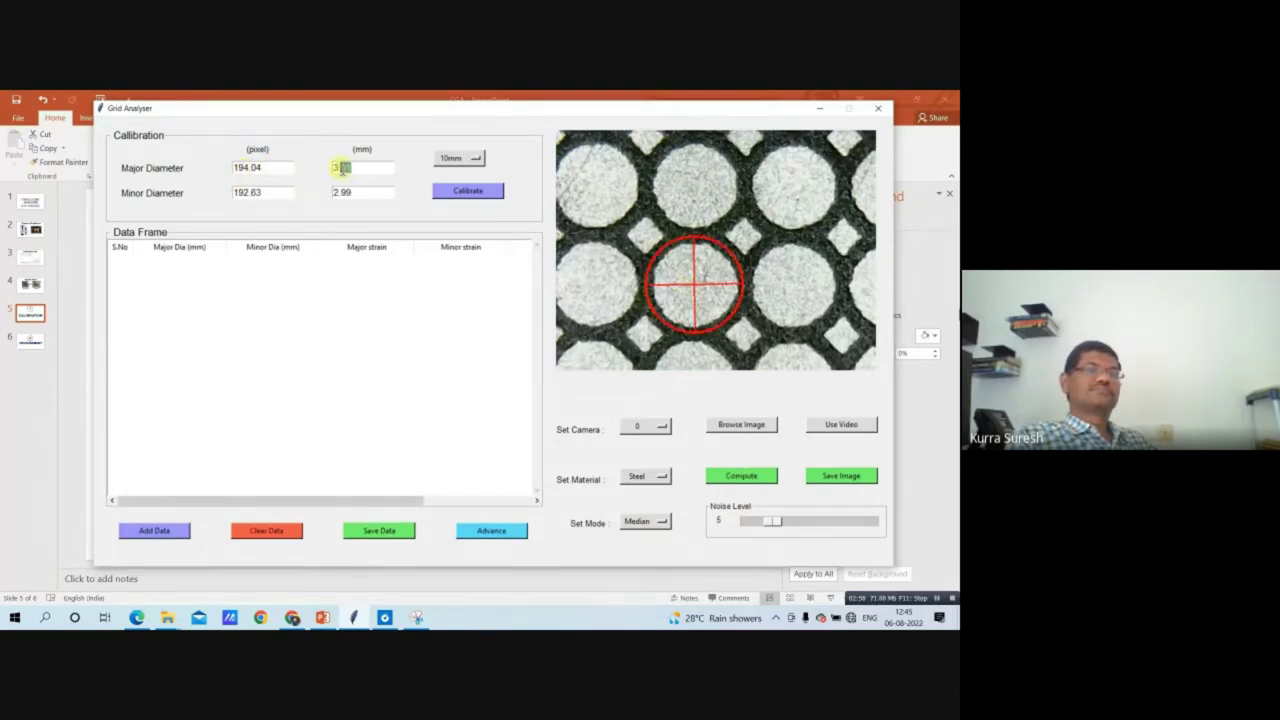
pyautogui.write('3')
pyautogui.doubleClick(338, 192)
pyautogui.write('3')
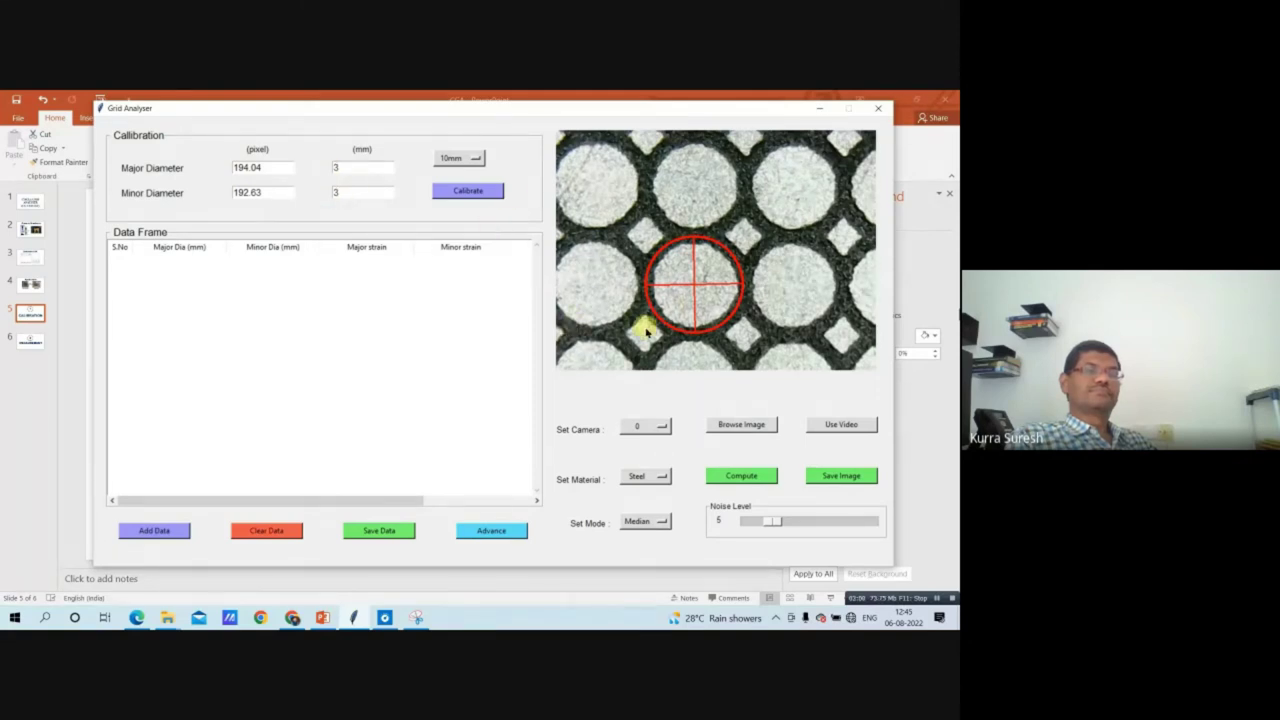
pyautogui.click(483, 193)
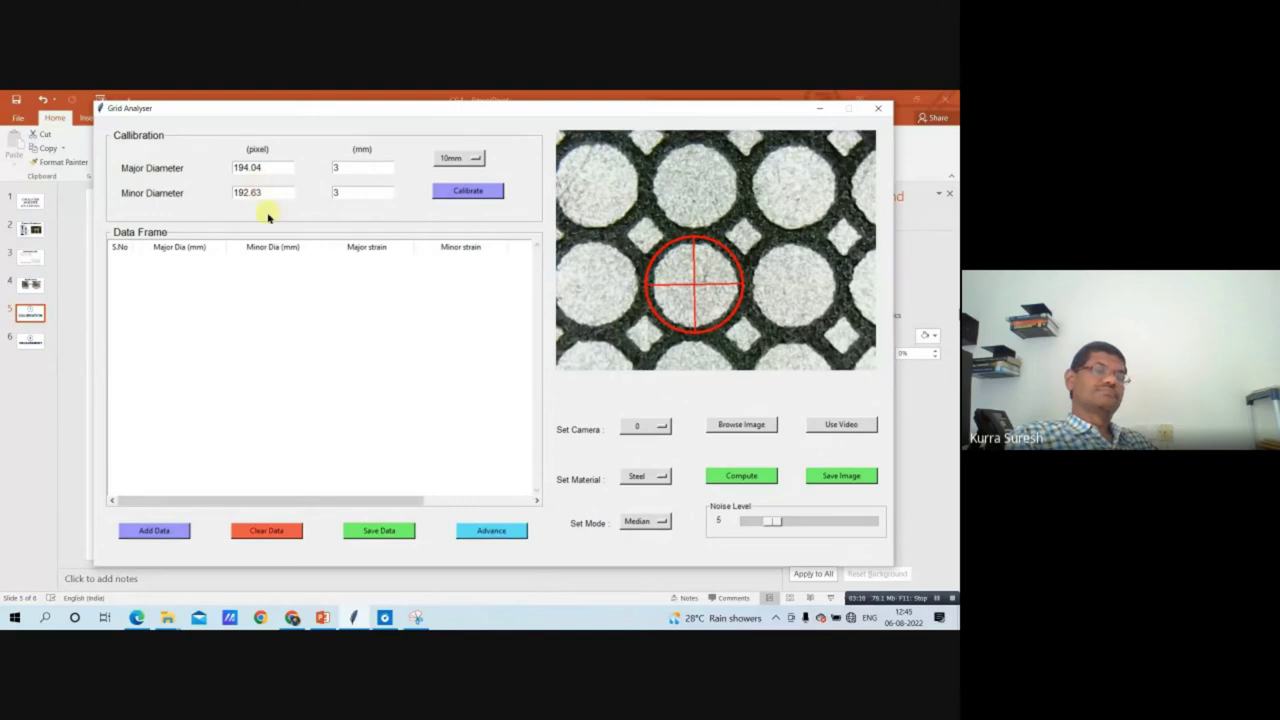
pyautogui.click(338, 192)
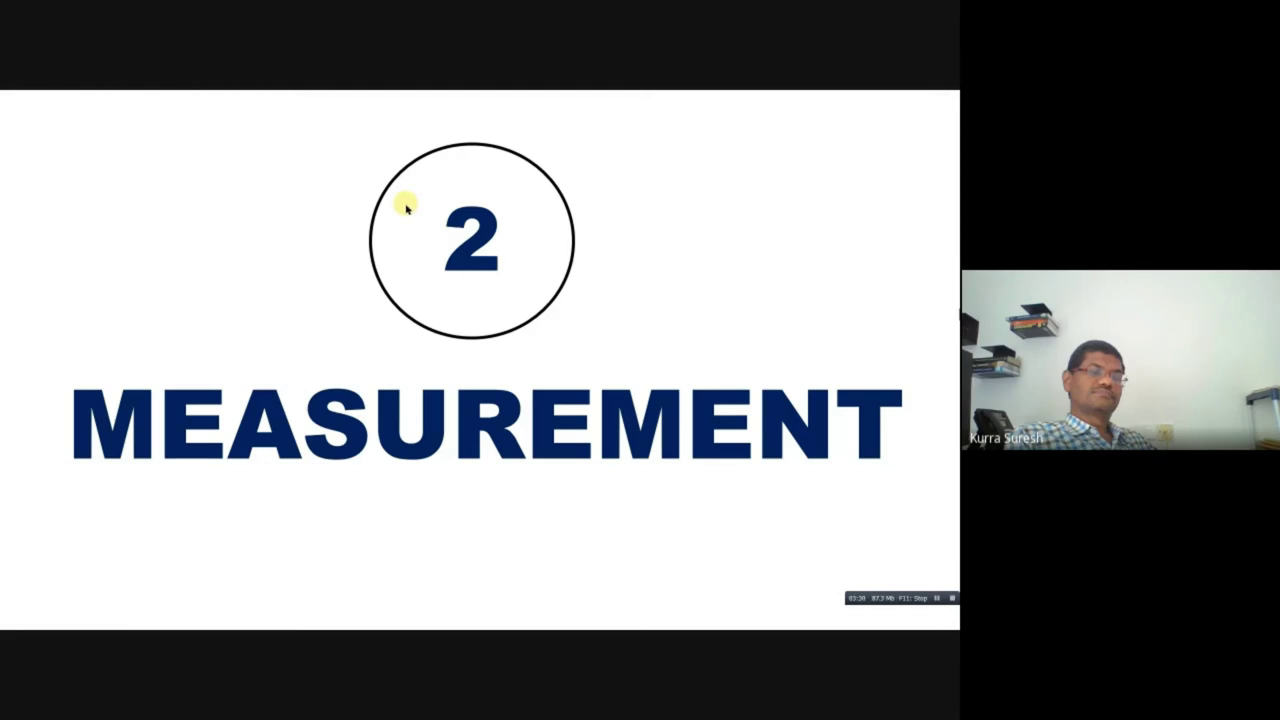
# Load grid image 1, compute its ellipse diameters and add the result to the data frame
pyautogui.click(936, 598)
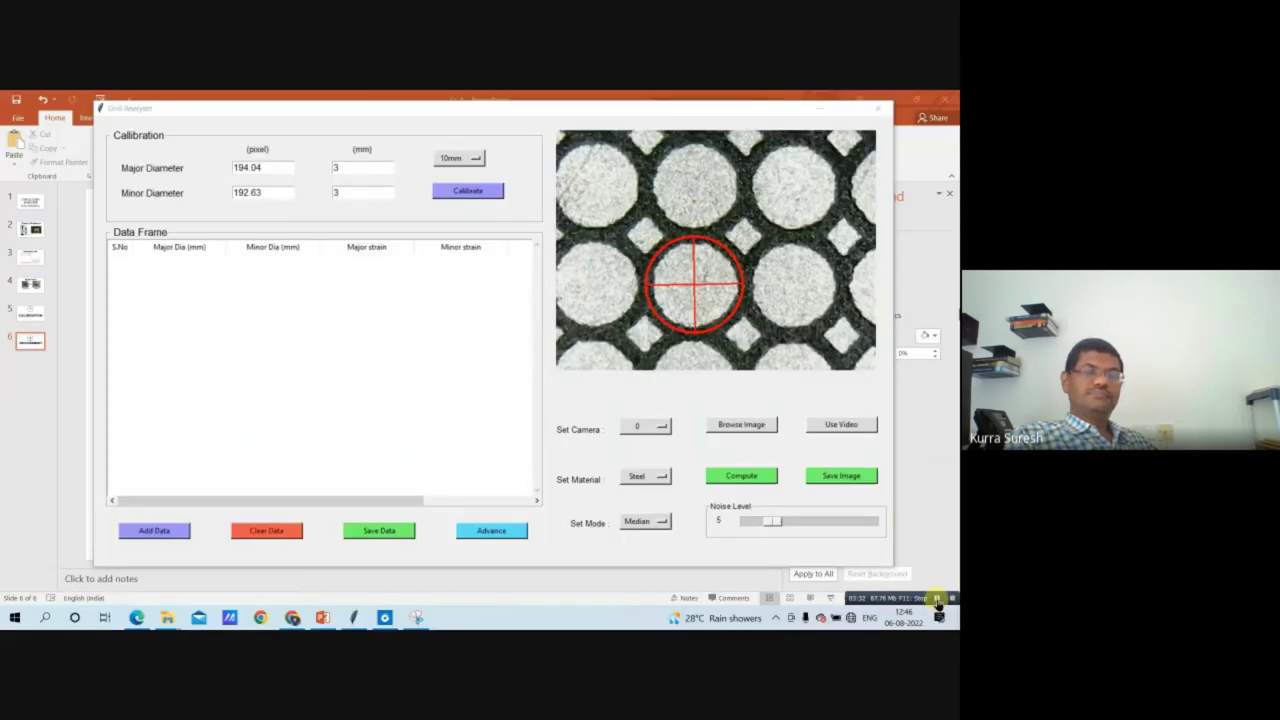
pyautogui.click(741, 425)
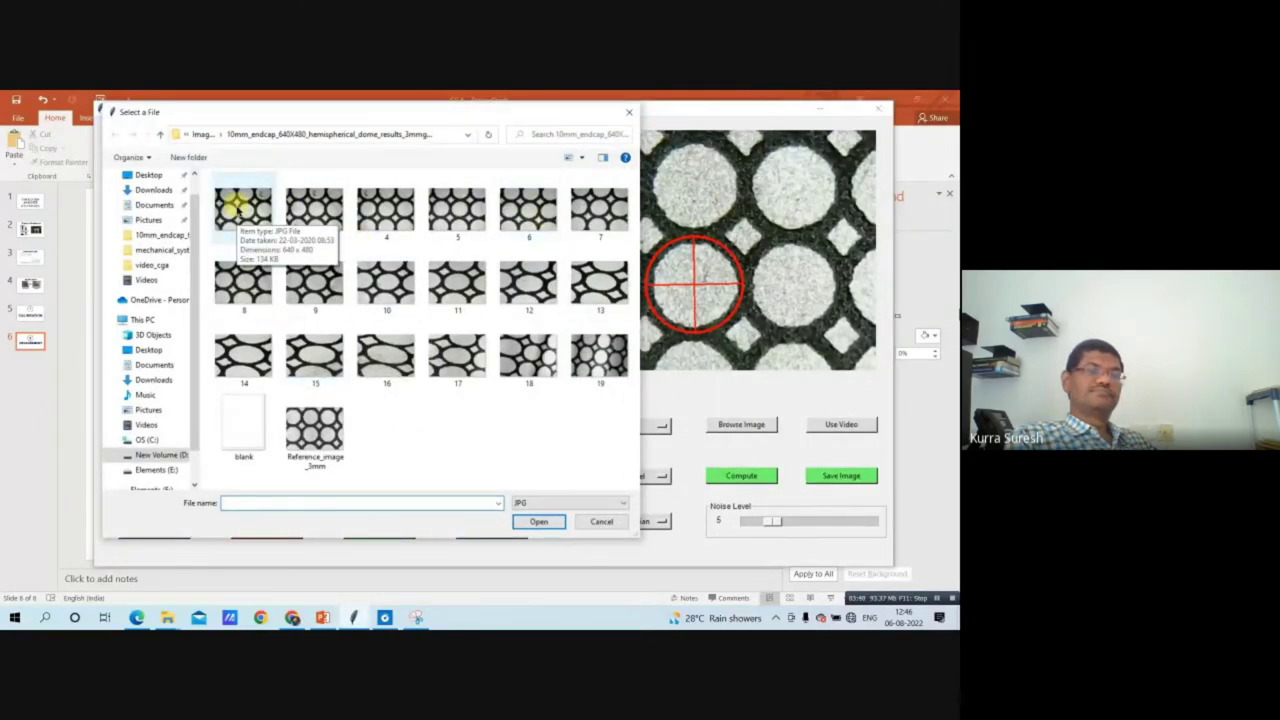
pyautogui.click(235, 207)
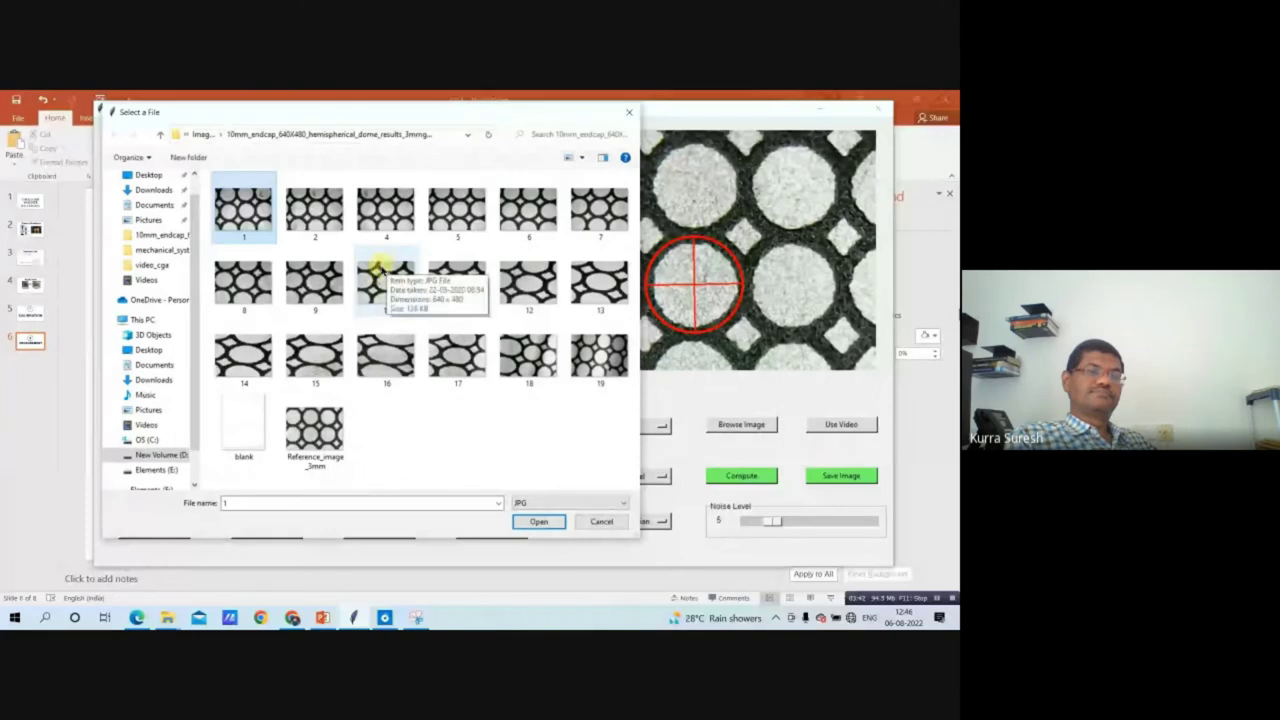
pyautogui.click(539, 522)
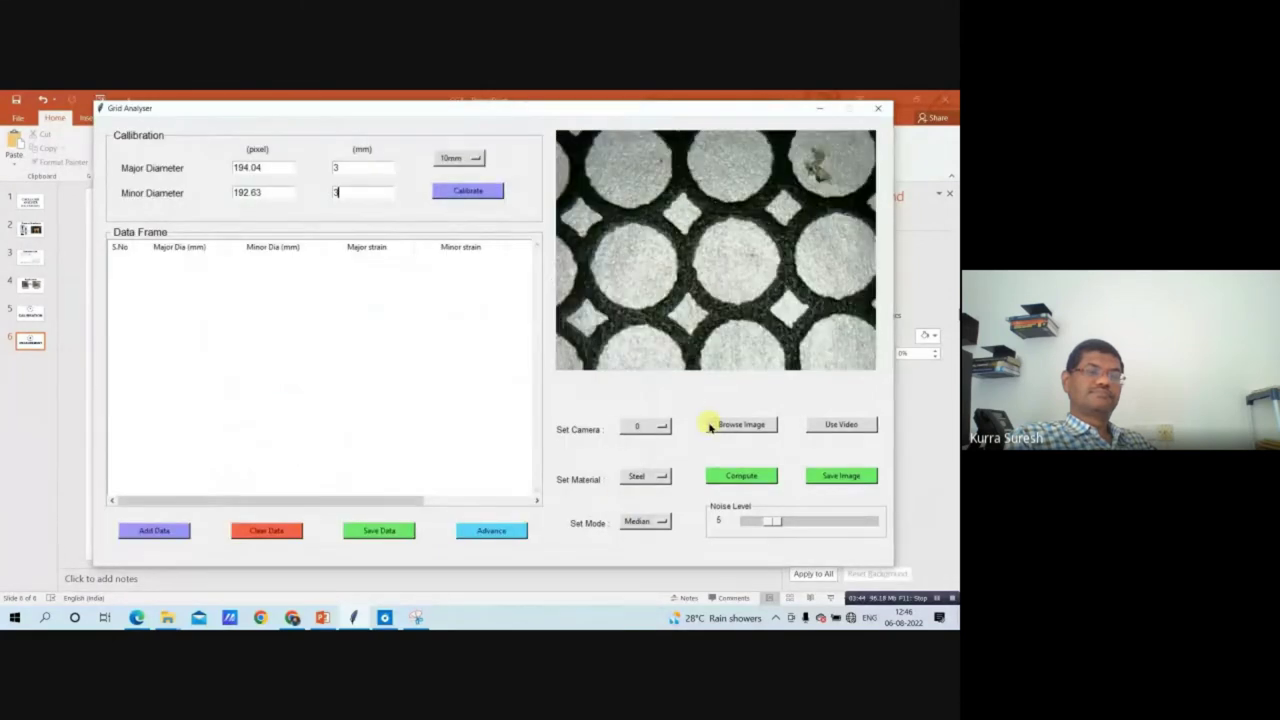
pyautogui.click(733, 476)
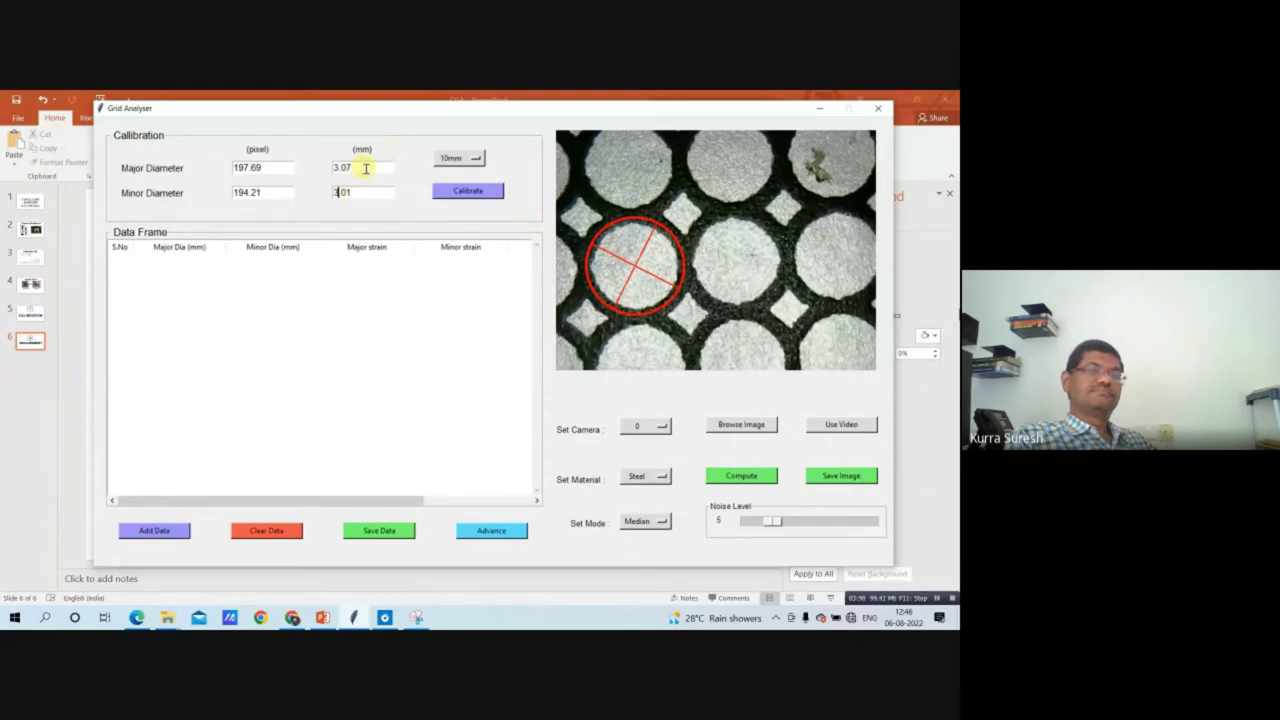
pyautogui.click(174, 530)
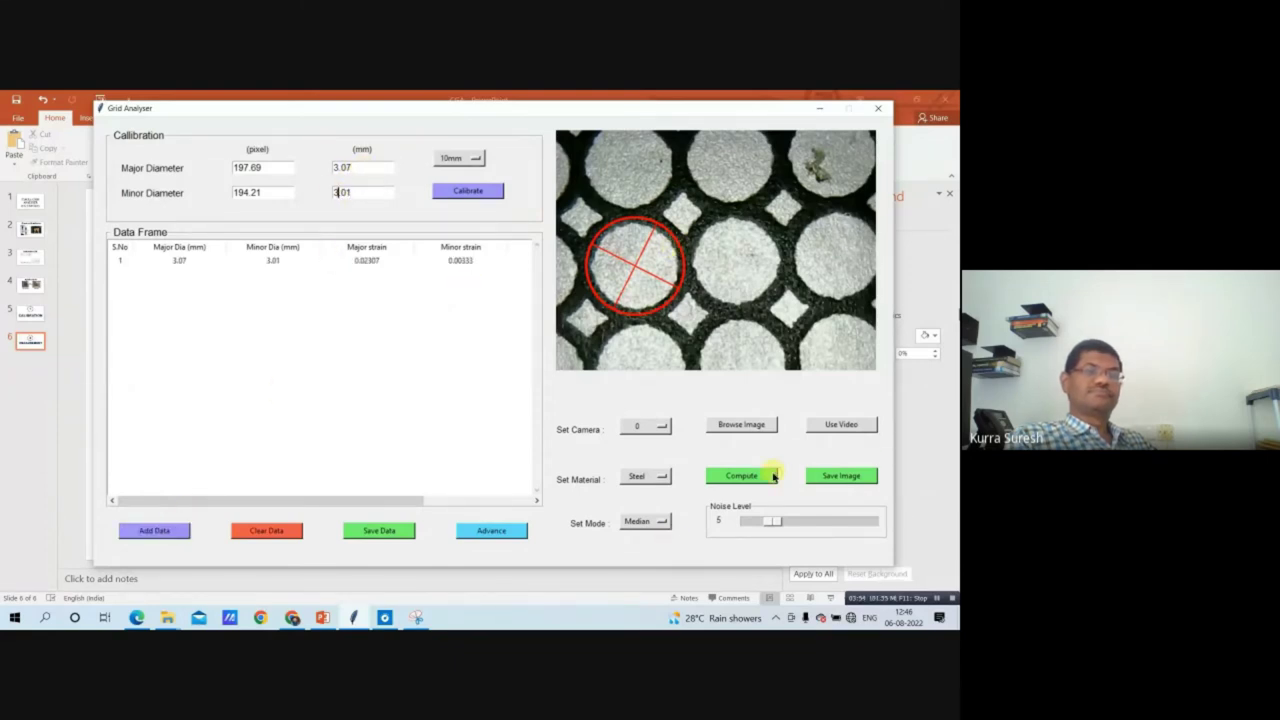
# Load grid image 4, compute its ellipse diameters and add the result to the data frame
pyautogui.click(742, 425)
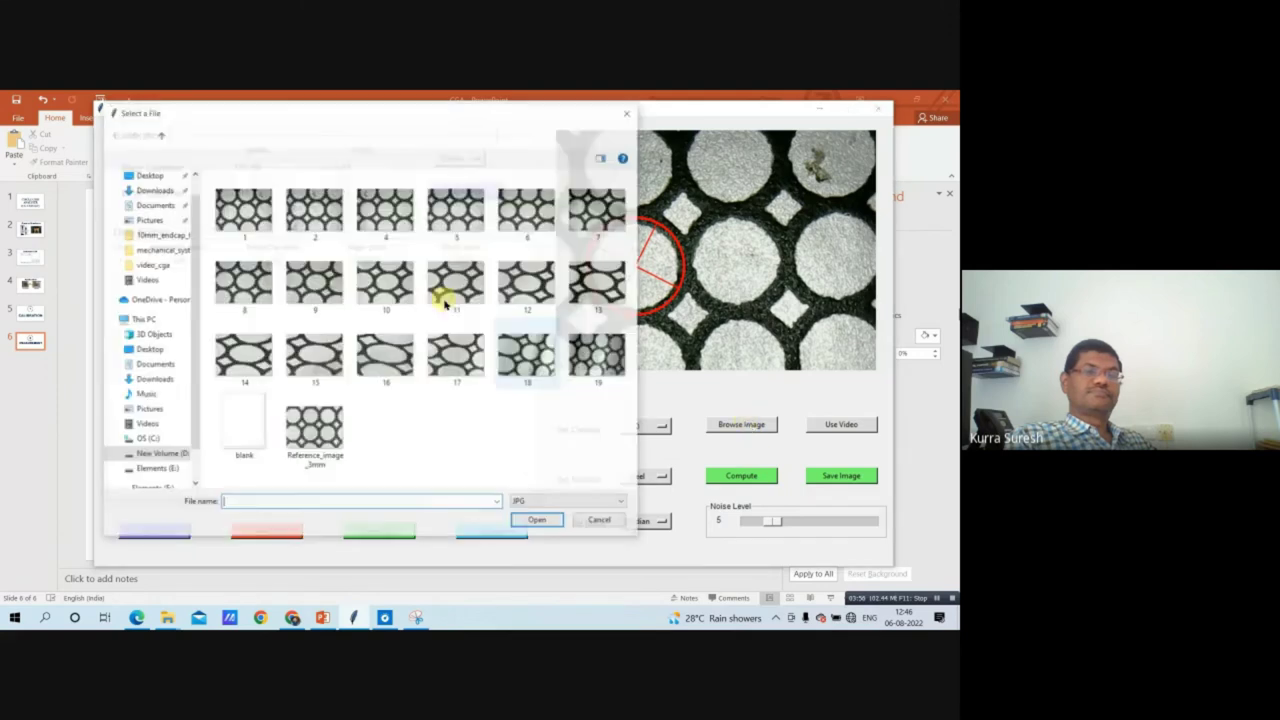
pyautogui.click(405, 222)
pyautogui.click(538, 521)
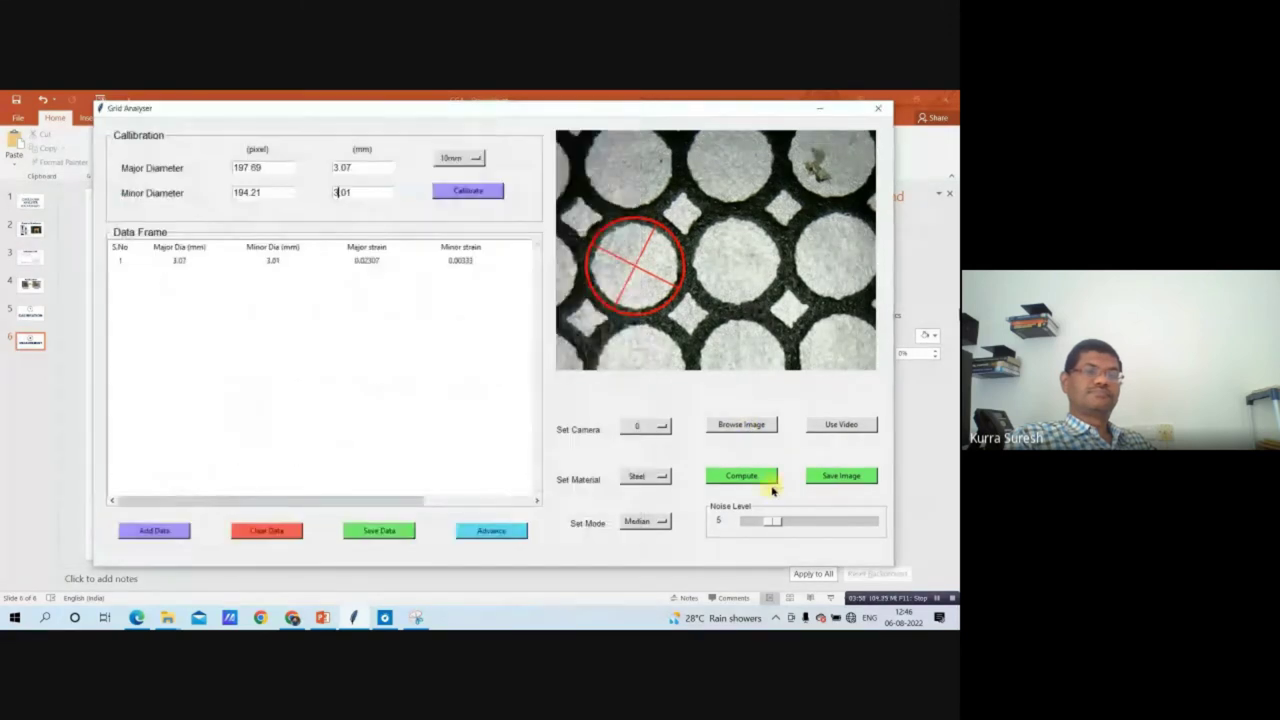
pyautogui.click(761, 477)
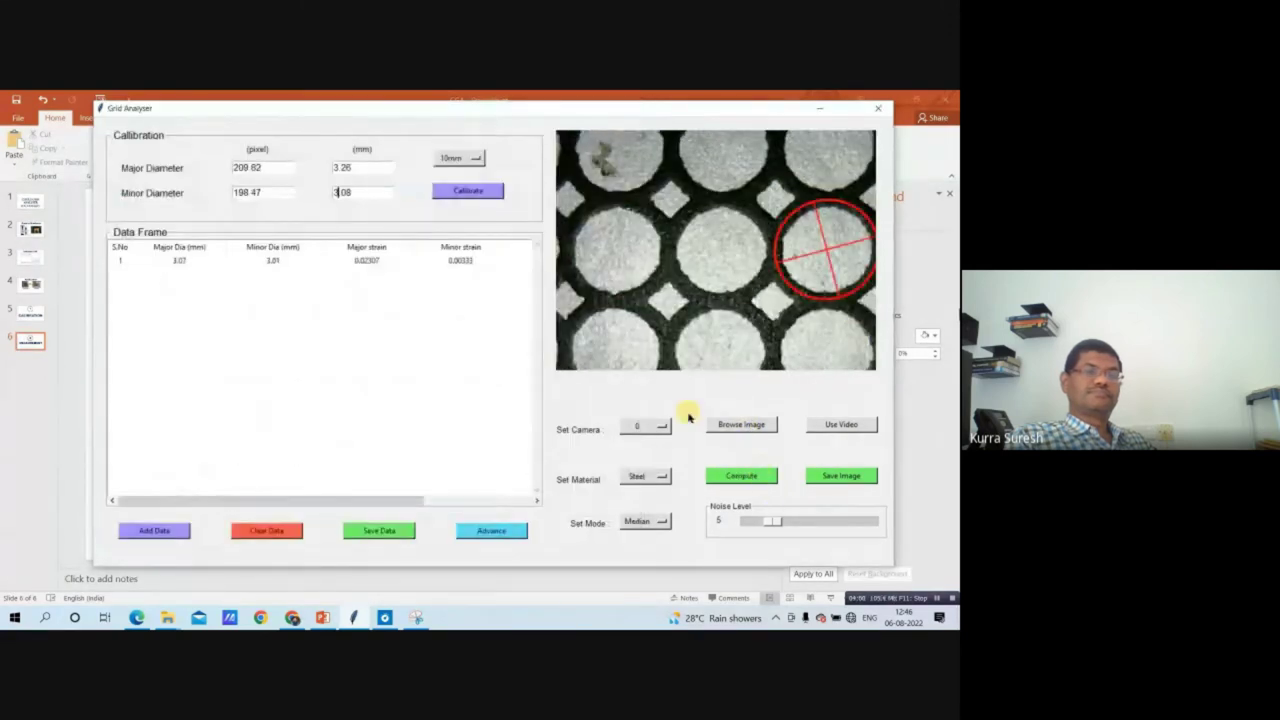
pyautogui.click(168, 531)
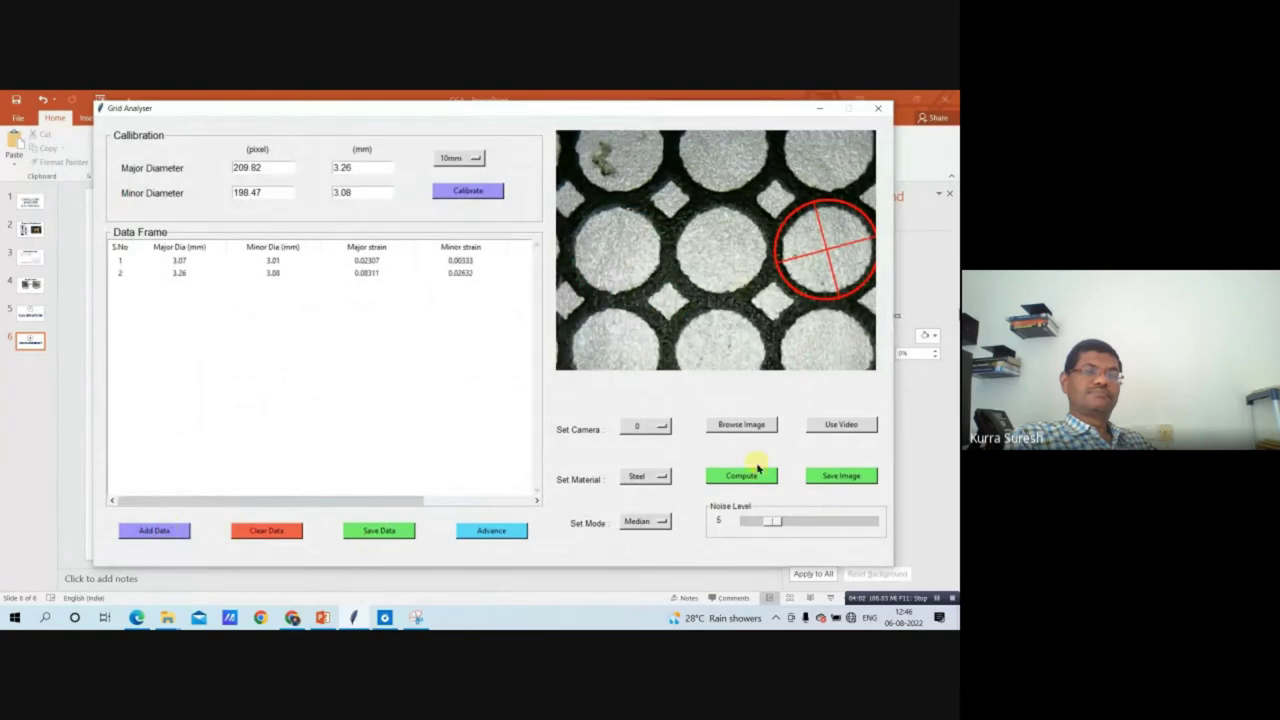
# Load grid image 9, compute its ellipse diameters and add the result to the data frame
pyautogui.click(741, 424)
pyautogui.click(316, 287)
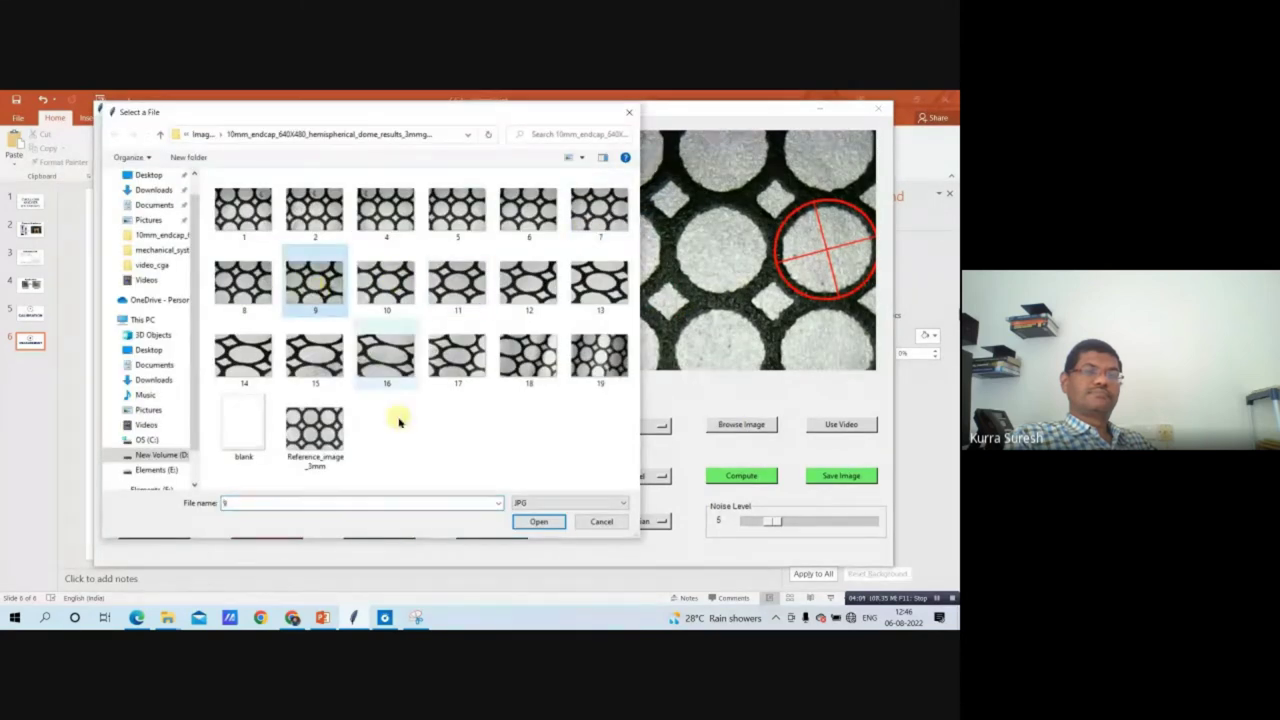
pyautogui.click(539, 522)
pyautogui.click(739, 476)
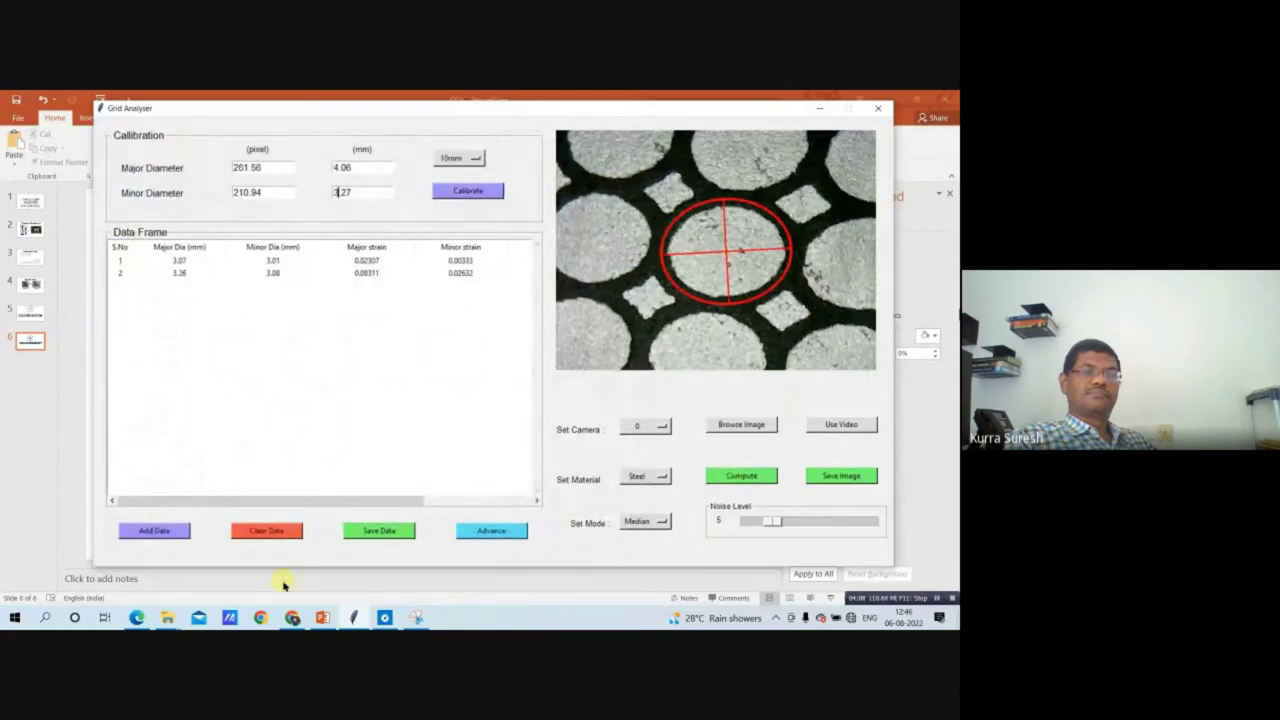
pyautogui.click(170, 528)
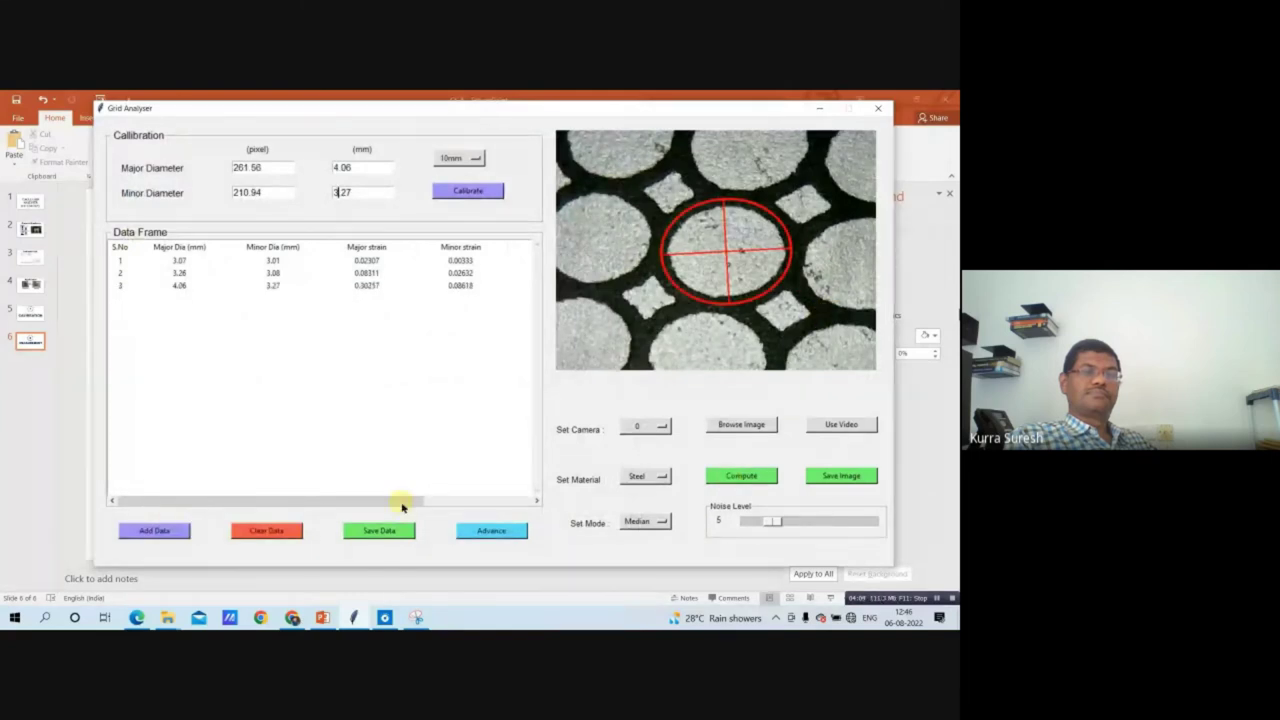
# Load grid image 15, compute its ellipse diameters and add the result to the data frame
pyautogui.click(741, 426)
pyautogui.click(314, 352)
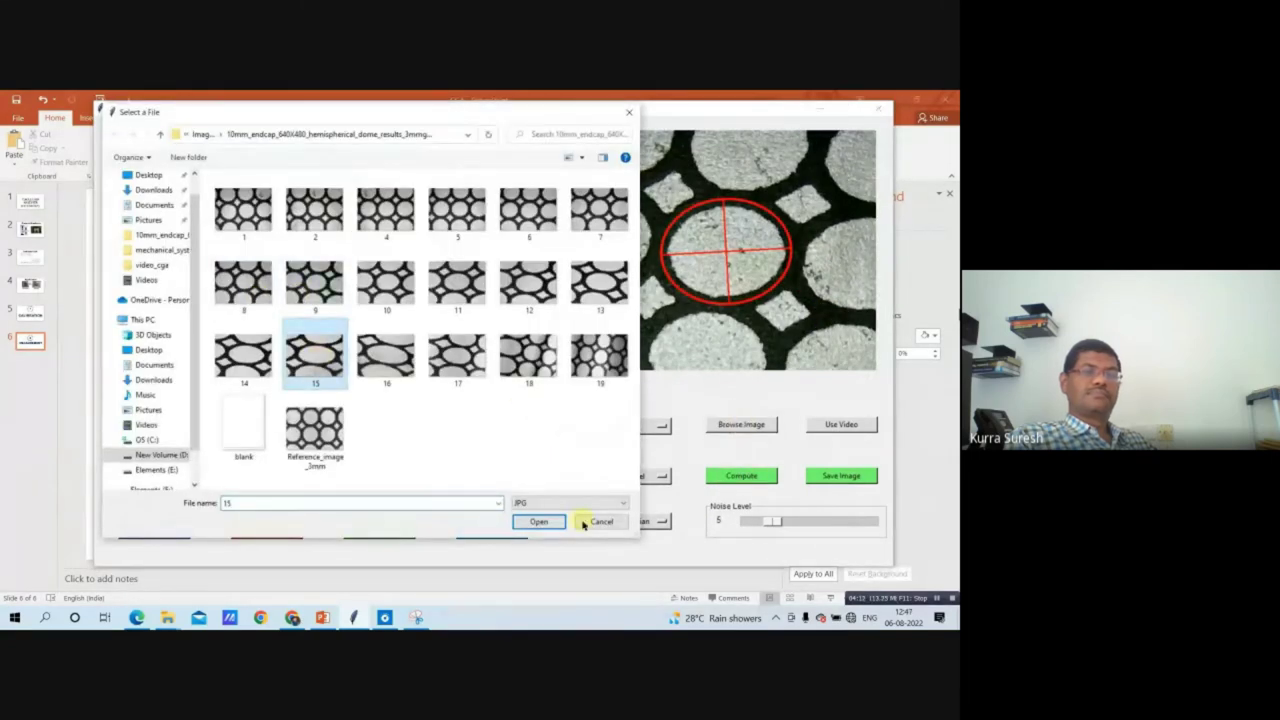
pyautogui.click(539, 522)
pyautogui.click(739, 477)
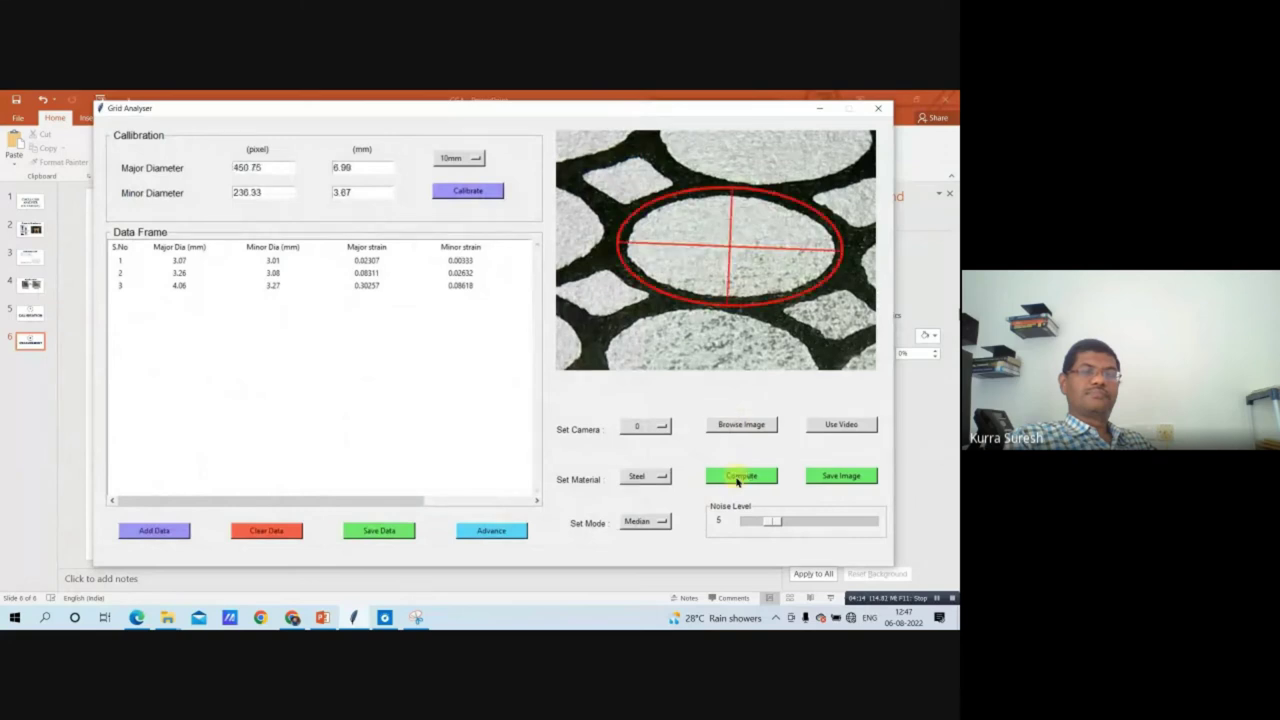
pyautogui.click(152, 532)
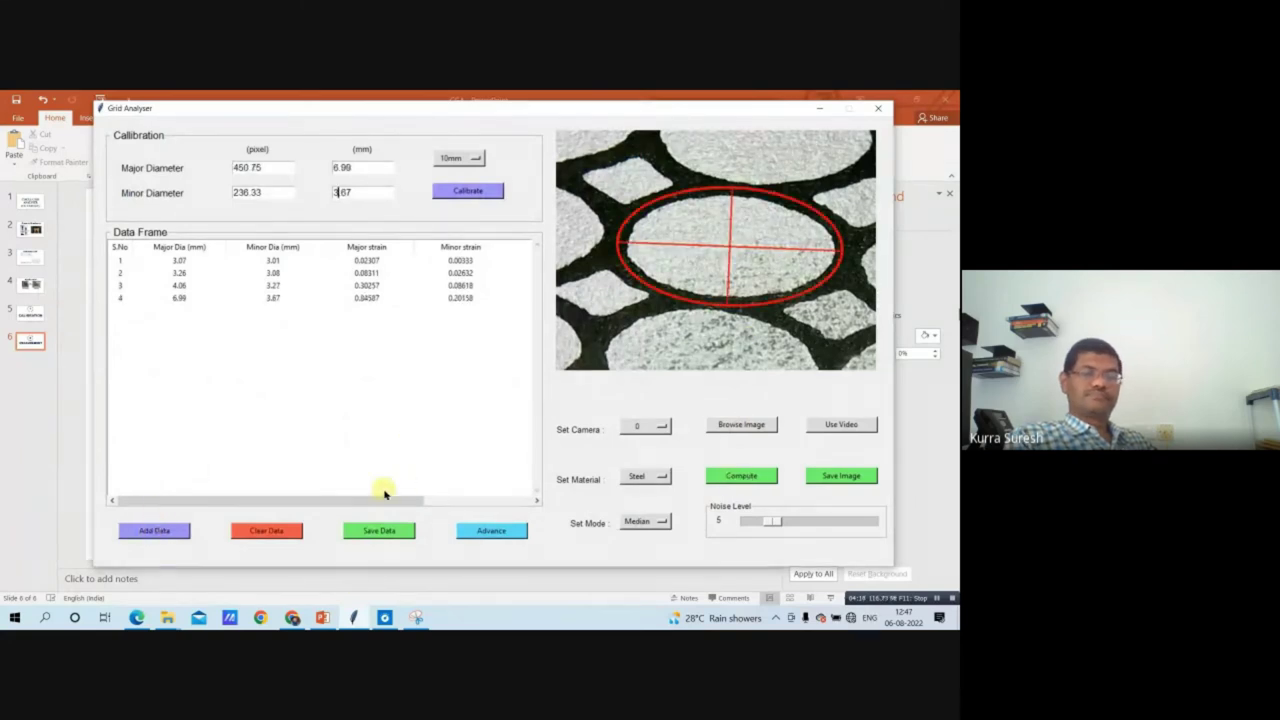
# Save the data frame as an Excel file named strain
pyautogui.click(390, 533)
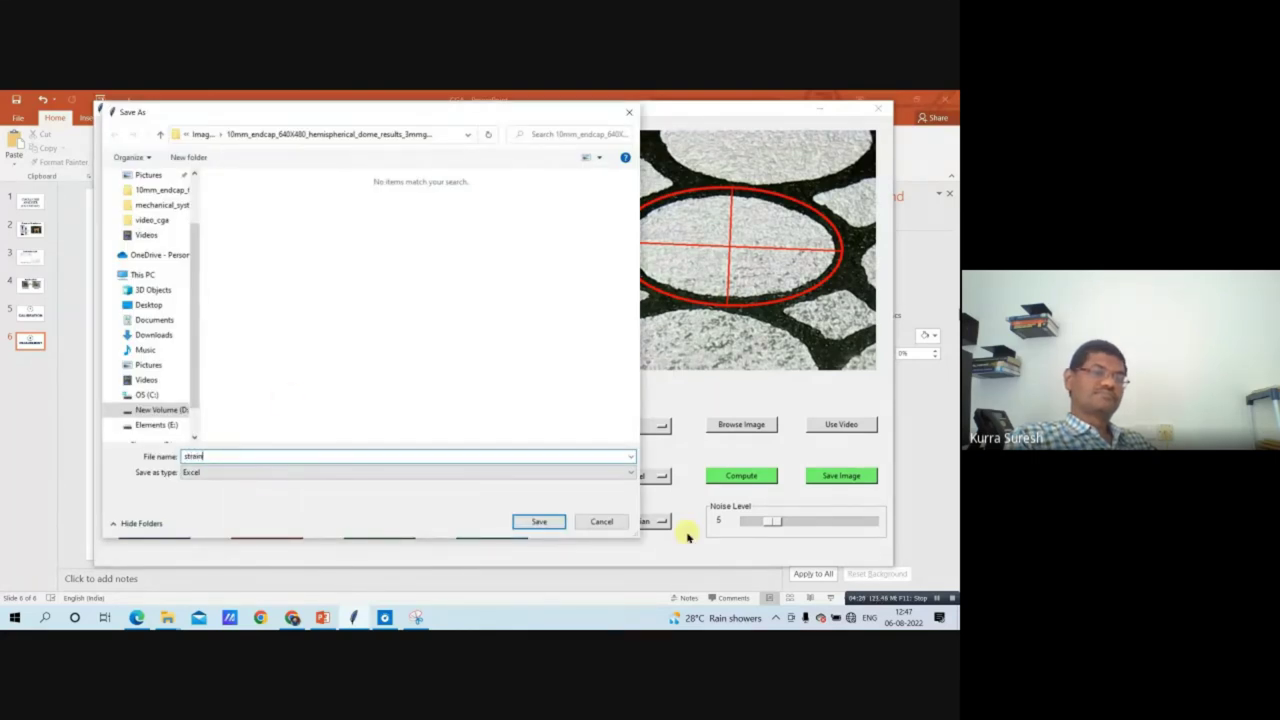
pyautogui.click(532, 521)
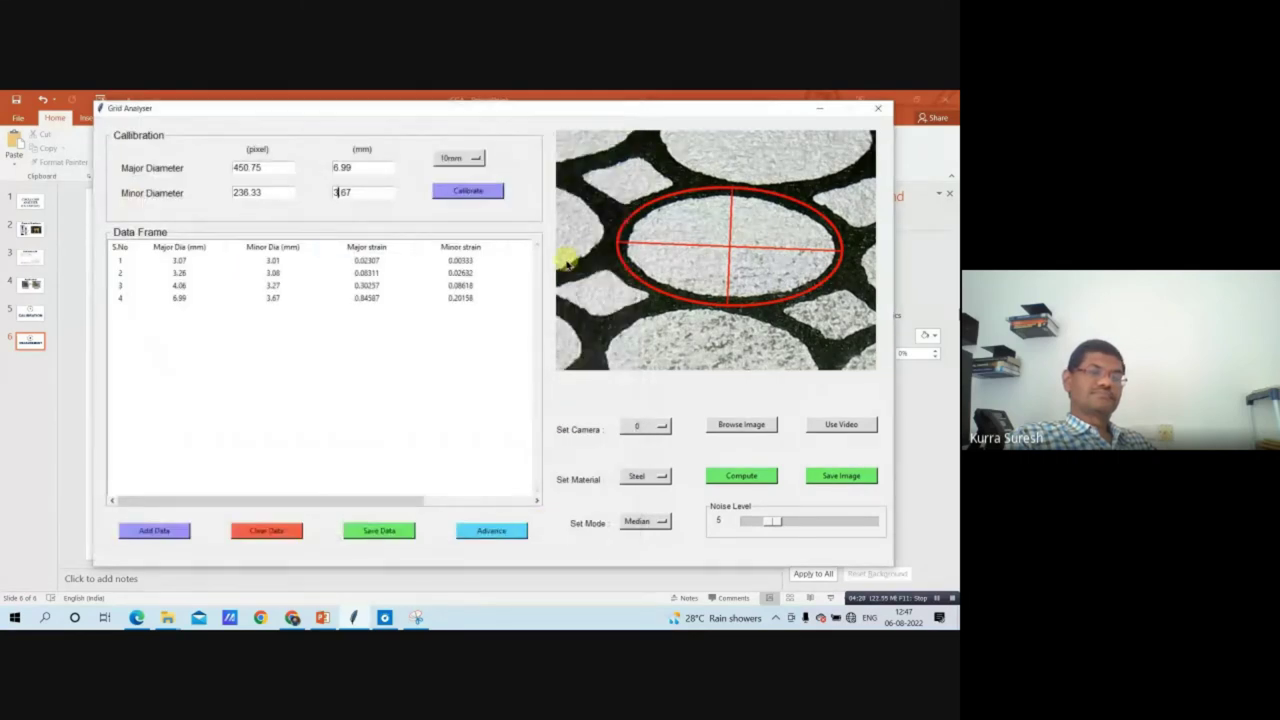
# Examine the advanced settings for kernel size, Canny threshold, grid options and ROI selection, and close them
pyautogui.click(491, 530)
pyautogui.moveTo(326, 150); pyautogui.dragTo(509, 168)
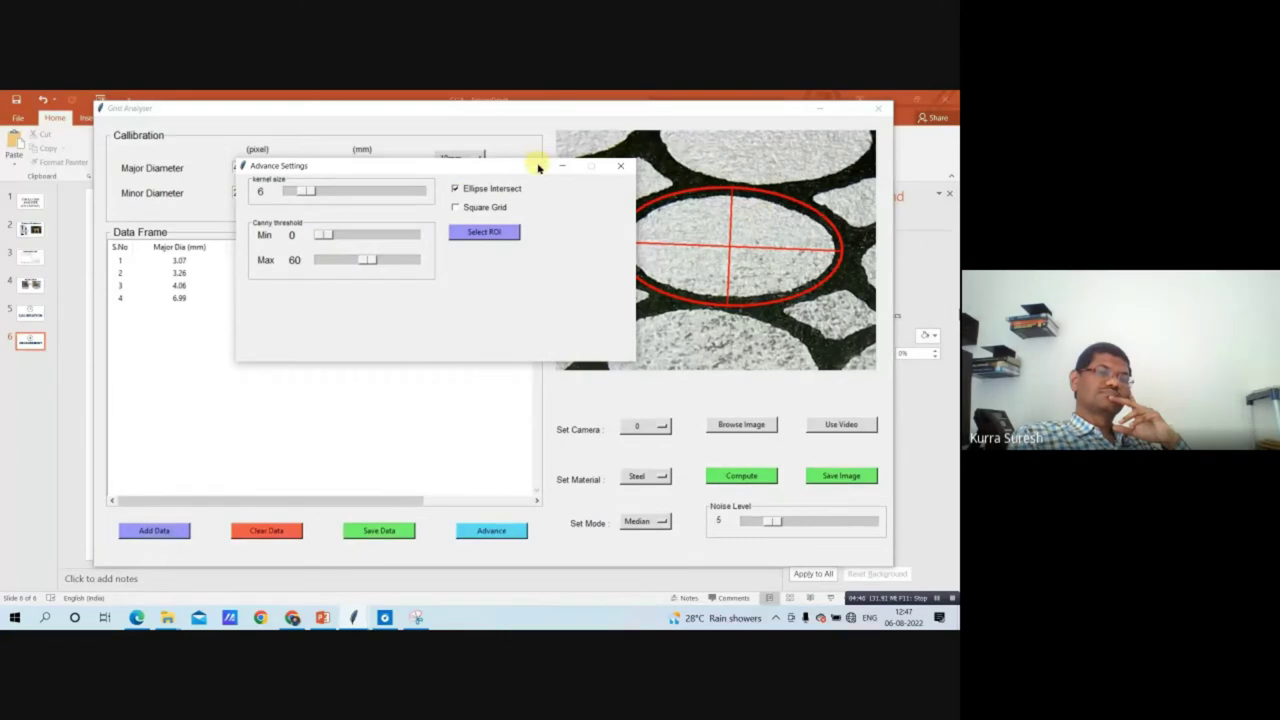
pyautogui.moveTo(538, 168); pyautogui.dragTo(438, 185)
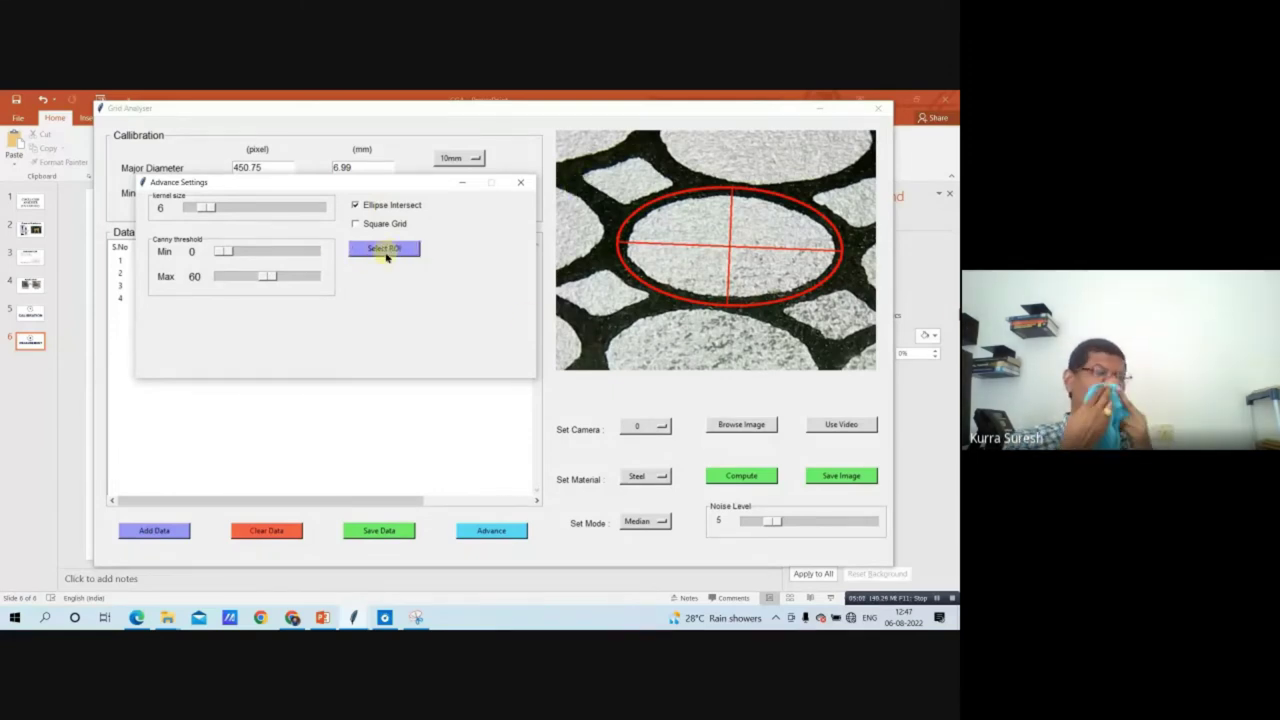
pyautogui.click(520, 182)
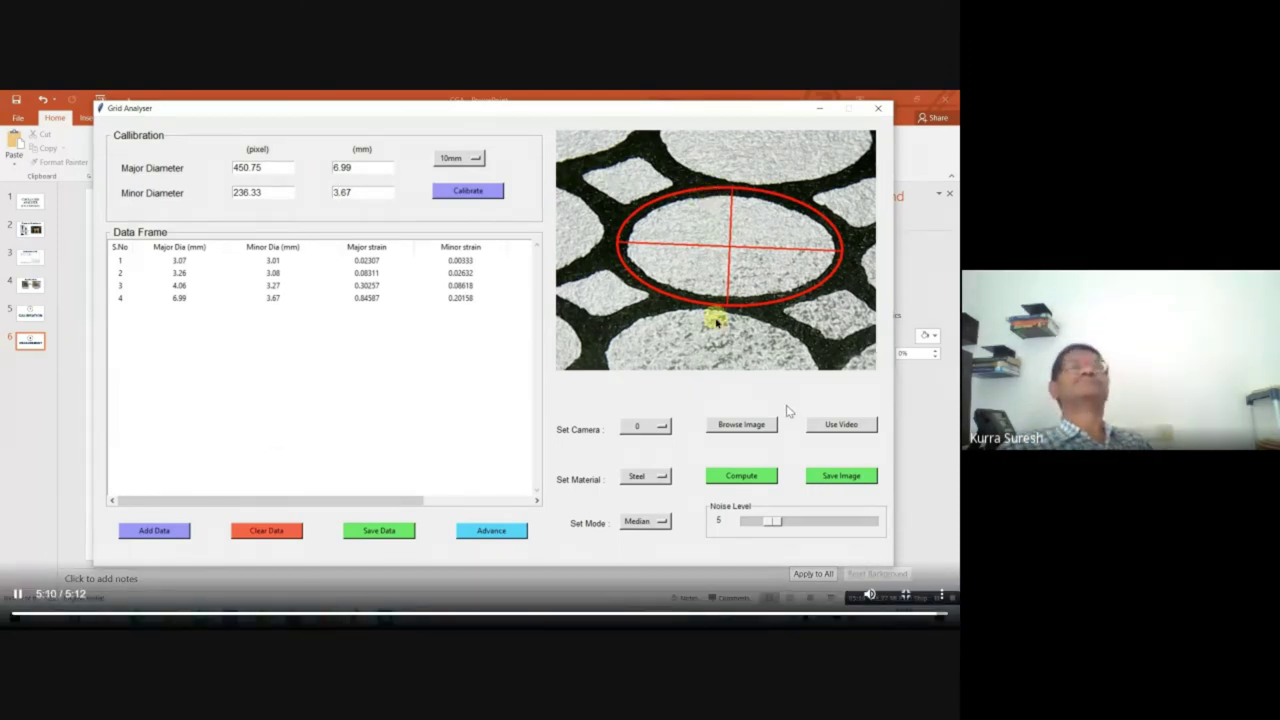
# Leave the full-screen video and return to the Google Meet call
pyautogui.press('Escape')
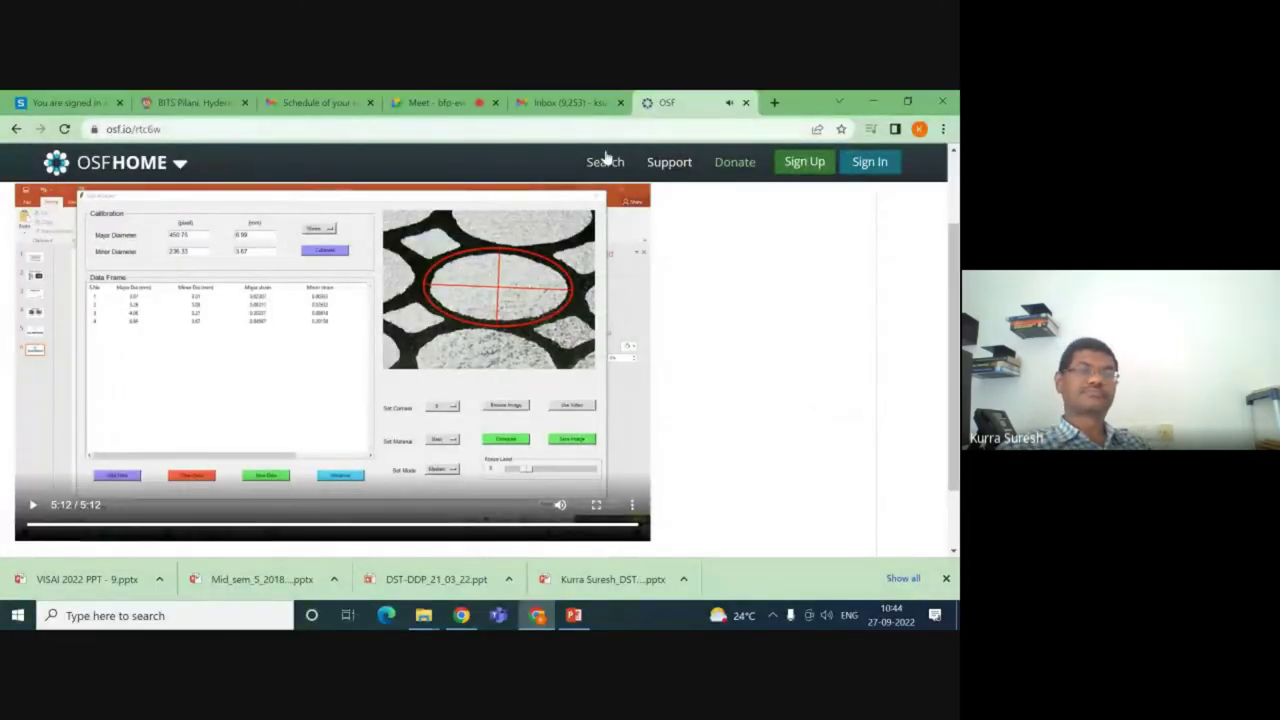
pyautogui.click(578, 103)
pyautogui.click(440, 101)
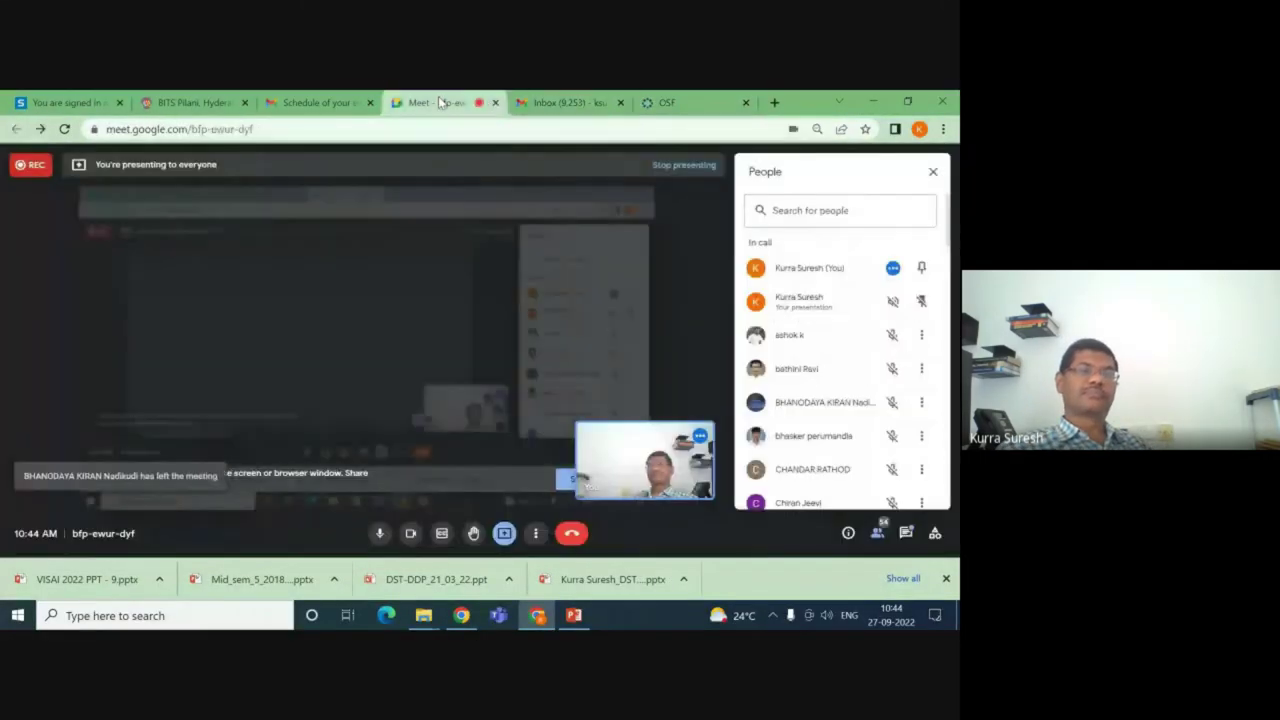